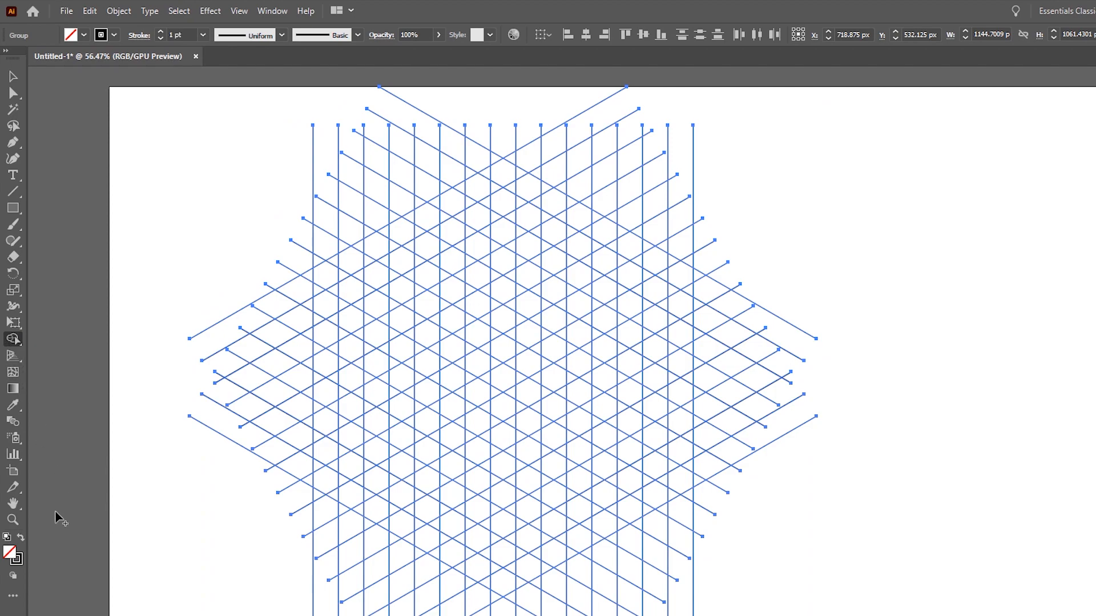
- Swap to a black fill without stroke and merge grid cells with Shape Builder into the Y's two-column left bar with a slanted top
click(21, 538)
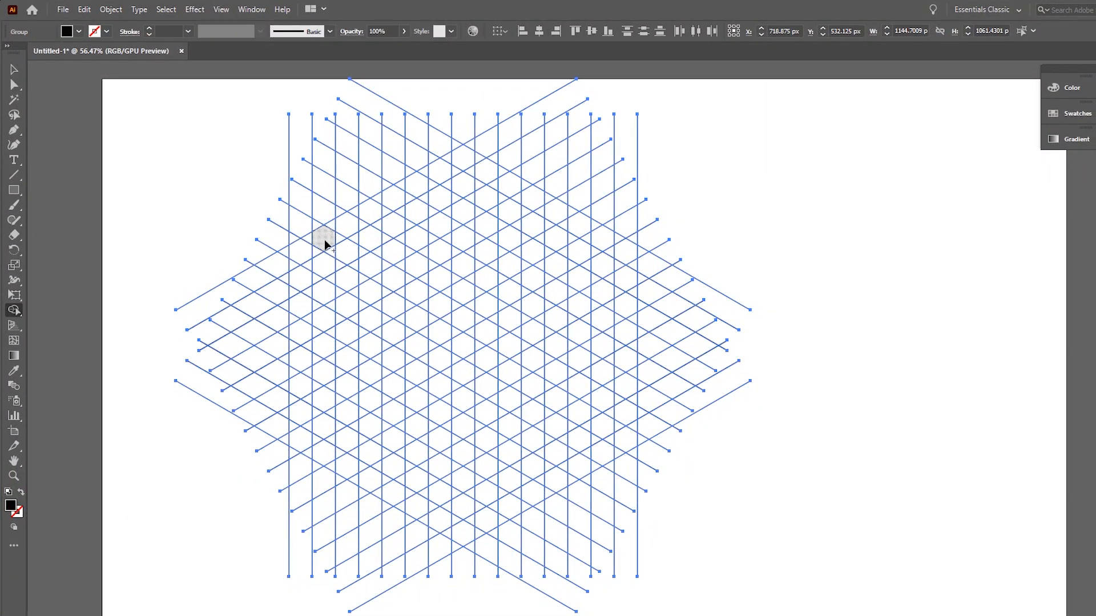
drag(321, 291, 324, 293)
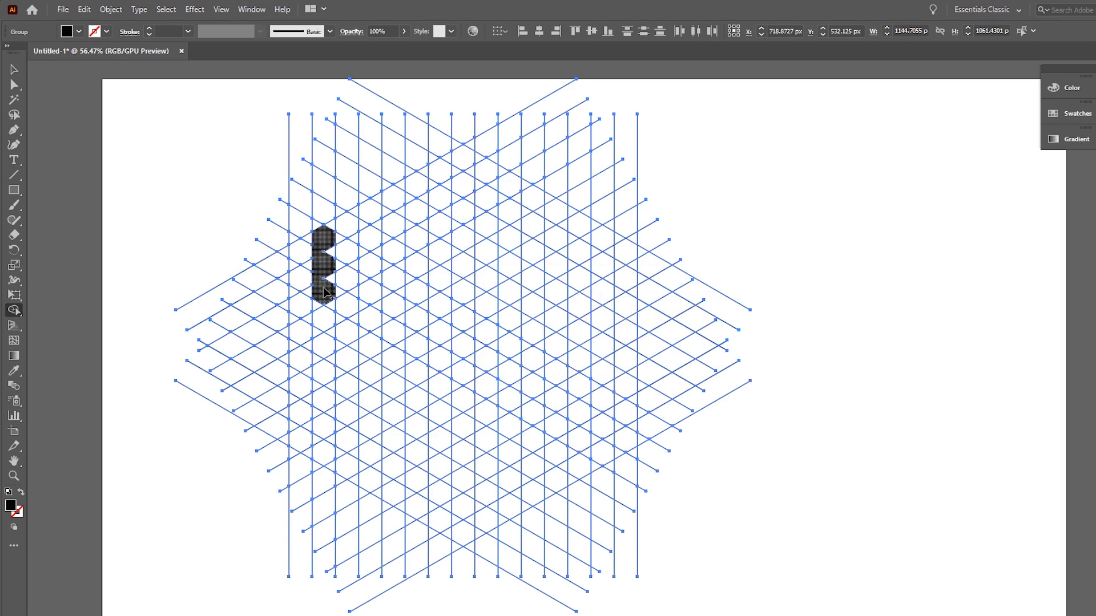
scroll(320, 230, up, 4)
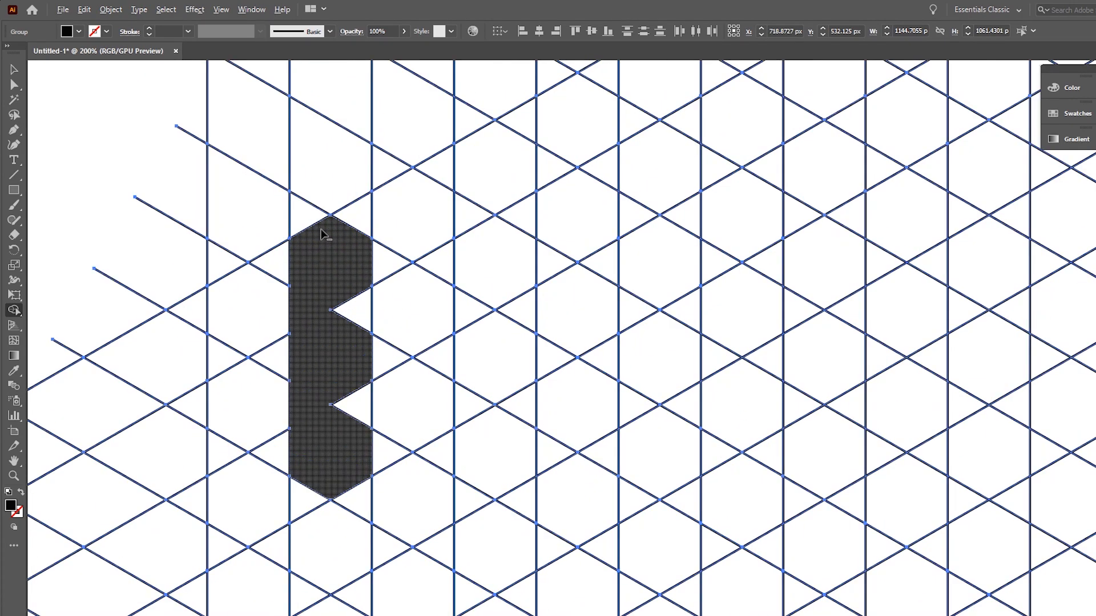
mouse_move(428, 166)
mouse_down()
mouse_move(353, 221)
mouse_move(385, 273)
mouse_move(411, 239)
mouse_move(411, 416)
mouse_move(440, 361)
mouse_up()
mouse_move(381, 486)
mouse_down()
mouse_move(368, 320)
mouse_move(427, 316)
mouse_up()
scroll(427, 316, down, 2)
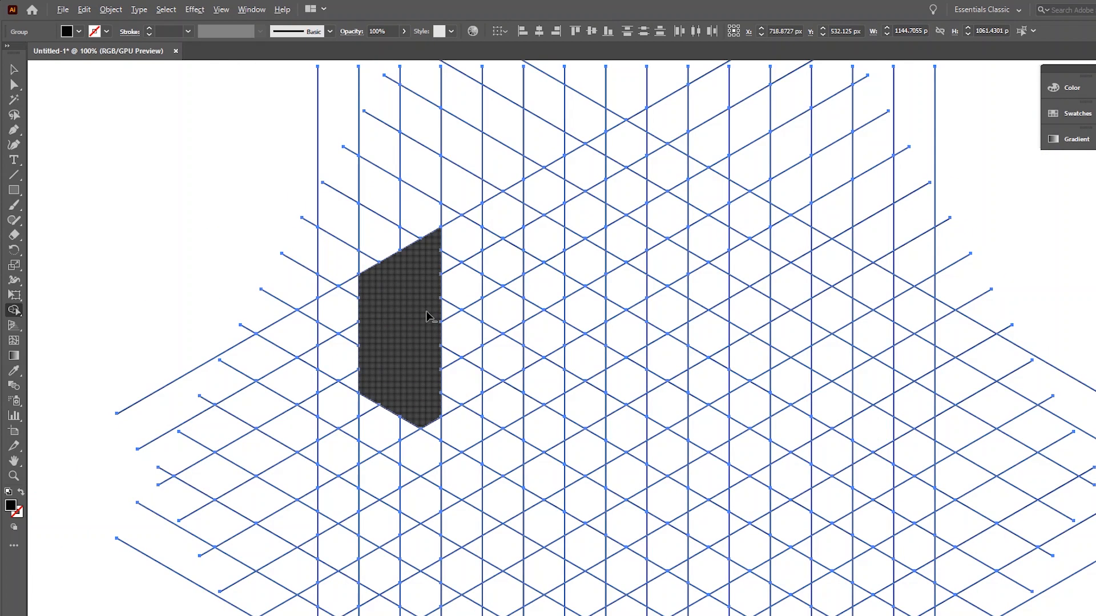
scroll(423, 376, down, 1)
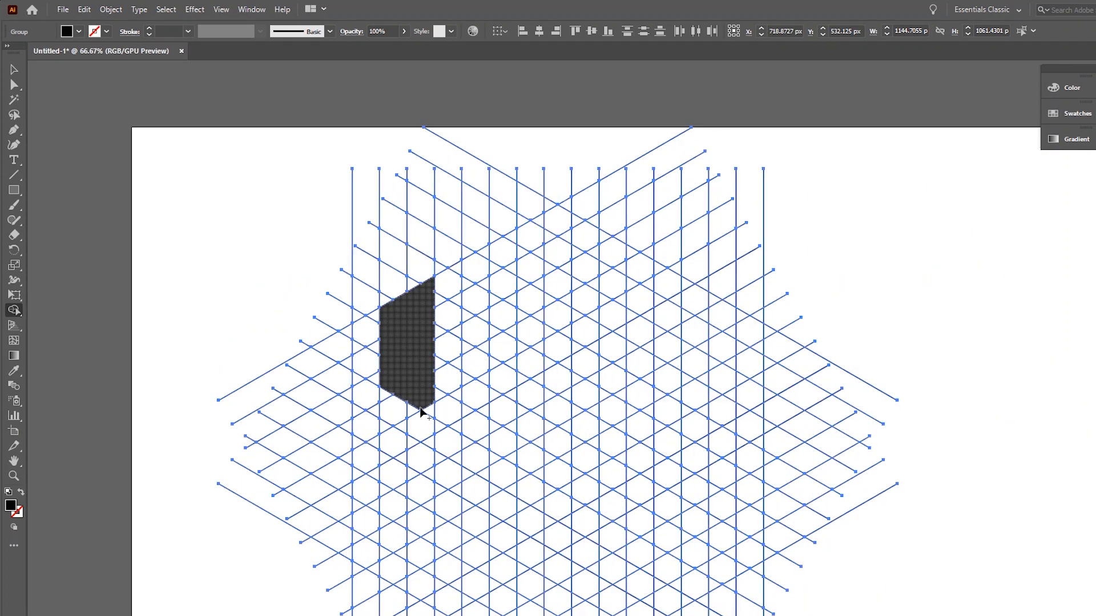
mouse_move(390, 410)
mouse_down()
mouse_move(413, 401)
mouse_move(426, 417)
mouse_up()
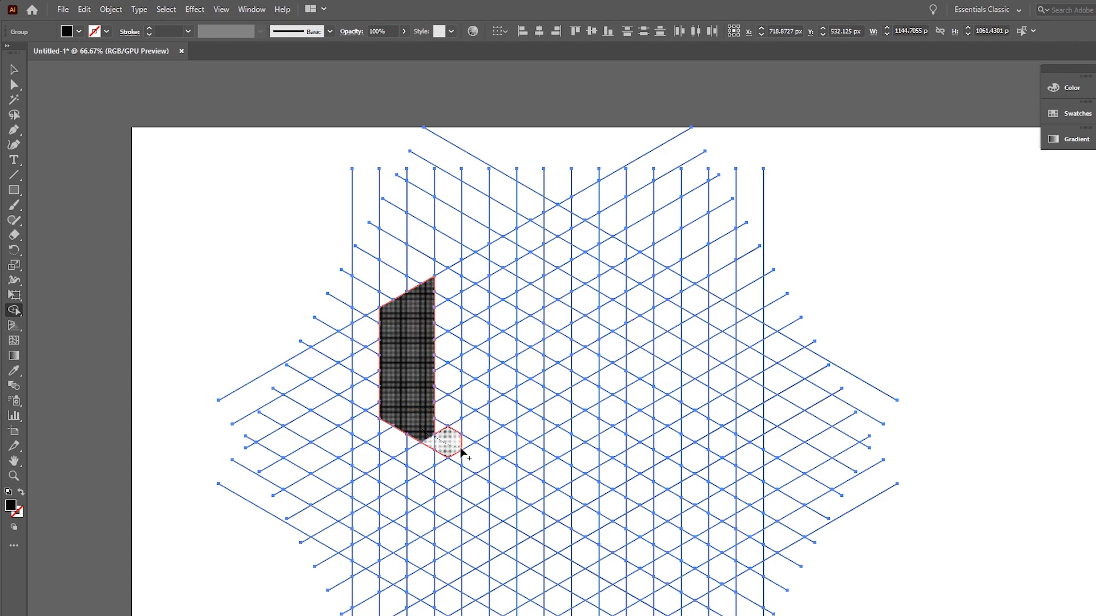
- Extend the Y diagonally down from the left bar and merge cells into a tall vertical stem, two grid columns wide
drag(478, 461, 476, 463)
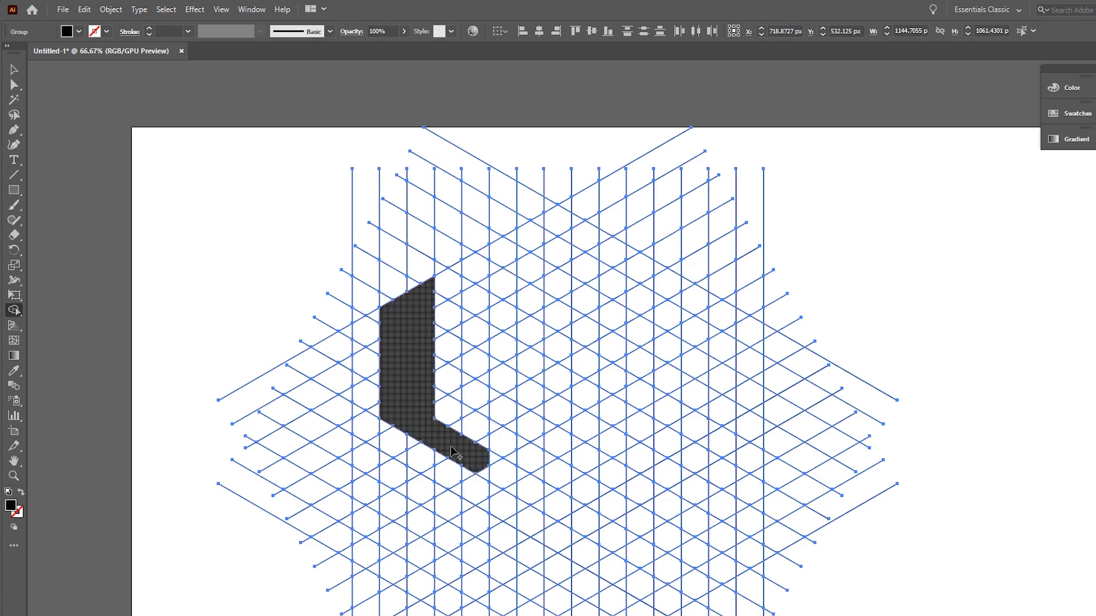
scroll(447, 450, up, 3)
drag(509, 475, 512, 112)
mouse_move(460, 447)
mouse_down()
mouse_move(532, 459)
mouse_move(530, 376)
mouse_up()
drag(523, 159, 522, 162)
scroll(519, 400, up, 3)
mouse_move(512, 315)
mouse_down()
mouse_move(540, 245)
mouse_move(543, 157)
mouse_up()
drag(551, 249, 546, 297)
mouse_move(605, 122)
mouse_down()
mouse_move(607, 521)
mouse_move(618, 521)
mouse_move(599, 467)
mouse_move(608, 390)
mouse_move(574, 434)
mouse_up()
scroll(606, 514, down, 5)
mouse_move(588, 388)
mouse_down()
mouse_move(589, 225)
mouse_move(624, 234)
mouse_move(617, 103)
mouse_up()
scroll(578, 400, down, 2)
scroll(547, 394, up, 2)
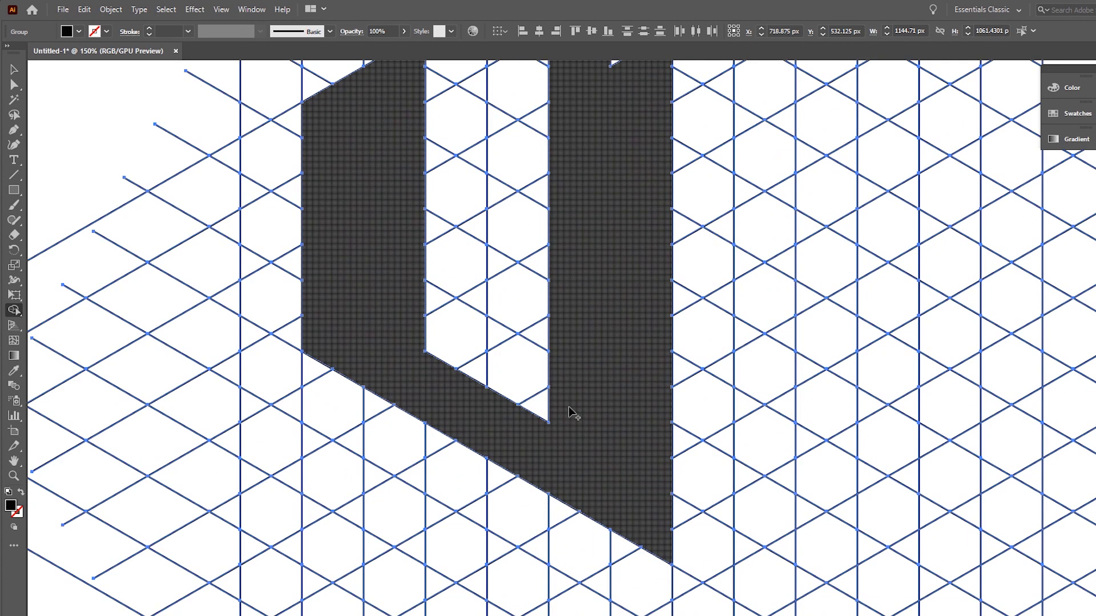
- Thicken the diagonal between the Y's left bar and stem by filling the cells above it, and complete the stem's slanted top
drag(565, 406, 482, 349)
drag(423, 304, 423, 306)
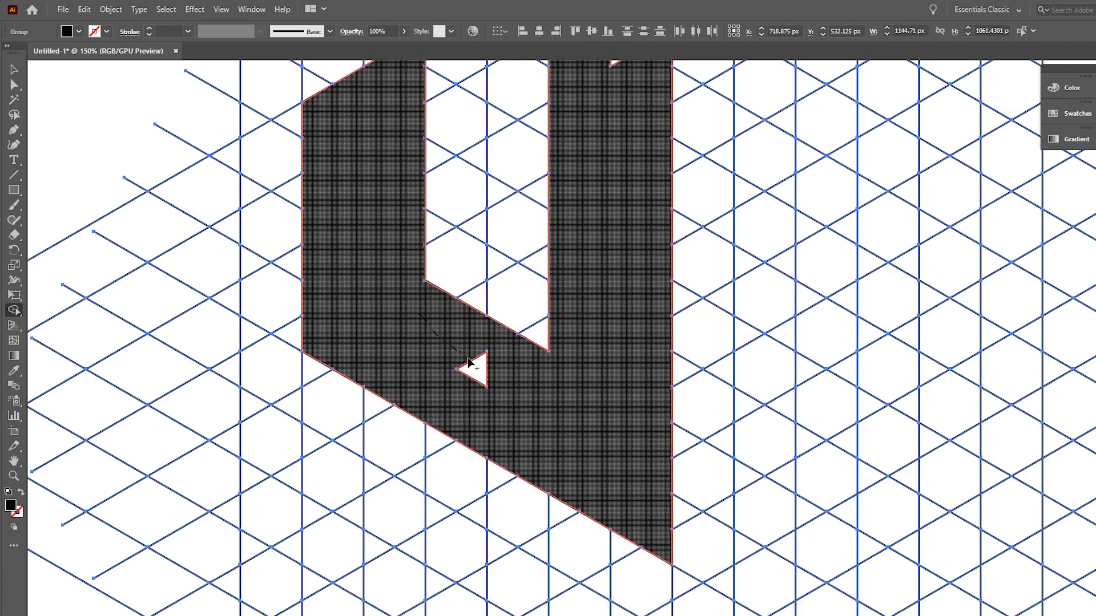
scroll(543, 404, down, 2)
scroll(571, 171, up, 3)
mouse_move(571, 168)
mouse_down()
mouse_move(590, 247)
mouse_move(555, 360)
mouse_up()
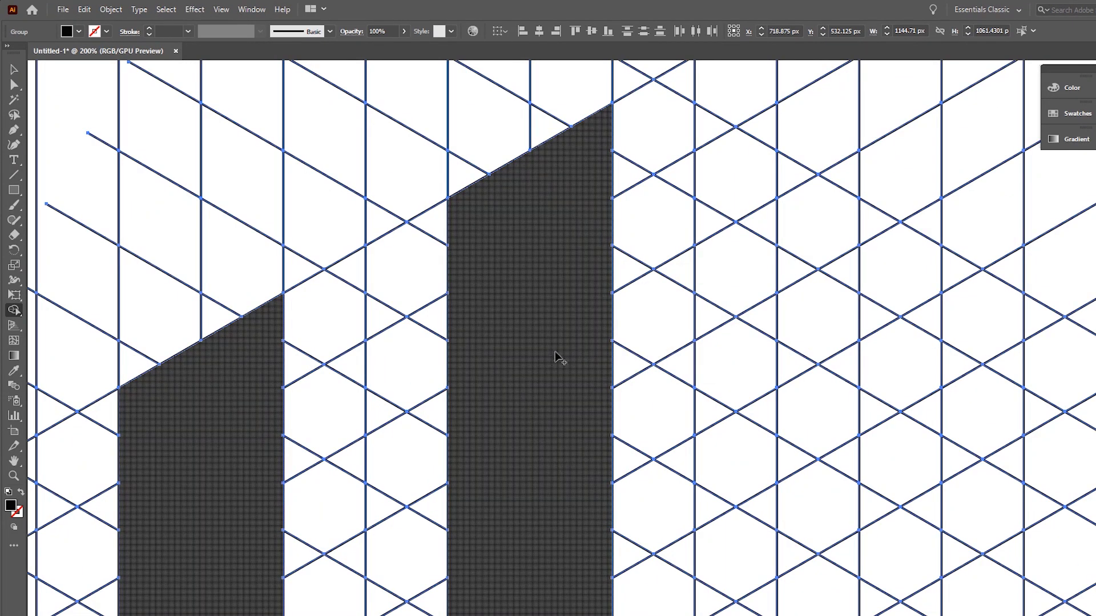
- Lengthen the Y's stem downward below the diagonal arm by merging more cells in its two columns
scroll(546, 416, down, 3)
drag(546, 416, 533, 267)
scroll(534, 329, up, 1)
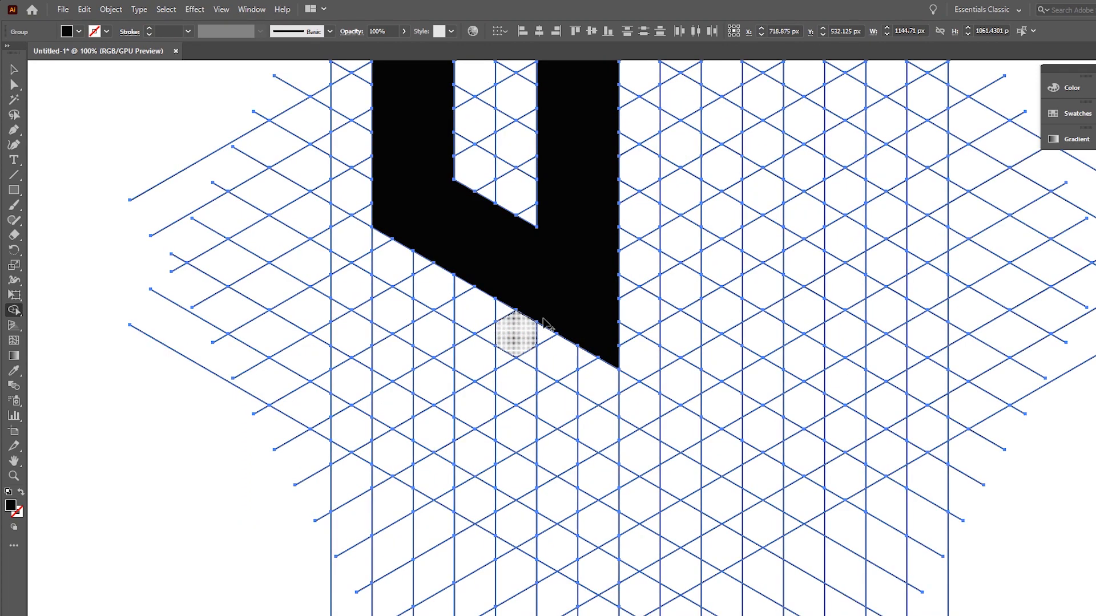
drag(551, 319, 560, 435)
drag(594, 388, 601, 568)
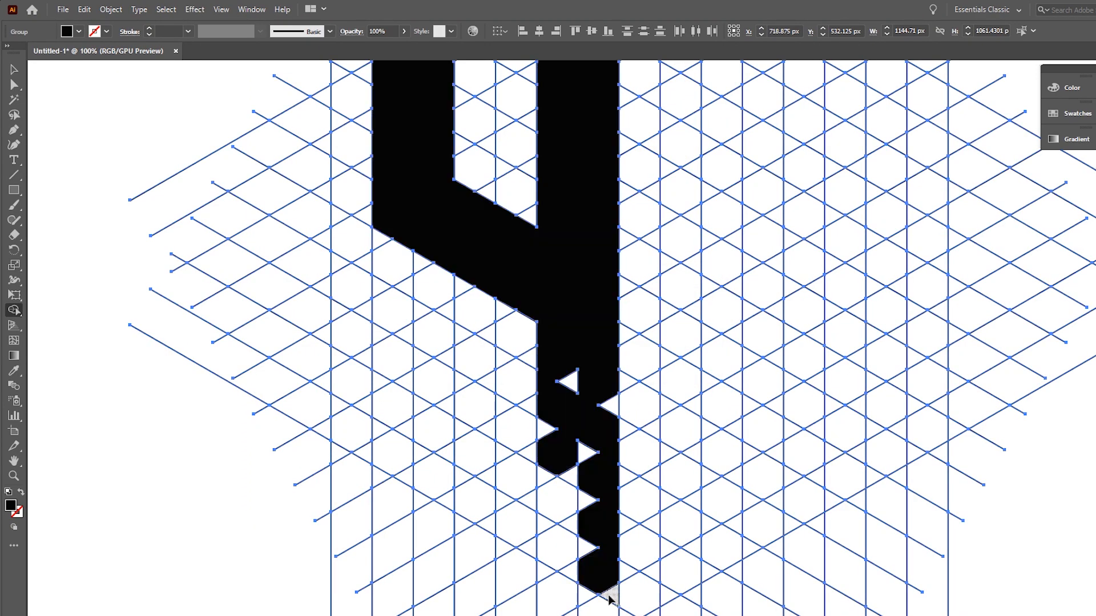
- Build the Y's lower hook as a thick diagonal from the stem's foot up to the left bar's outer edge, filling the gaps
mouse_move(564, 354)
mouse_down()
mouse_move(590, 553)
mouse_move(526, 532)
mouse_move(569, 451)
mouse_move(549, 436)
mouse_move(553, 500)
mouse_move(562, 468)
mouse_move(552, 466)
mouse_move(533, 497)
mouse_move(500, 504)
mouse_move(443, 487)
mouse_up()
scroll(516, 524, up, 1)
scroll(508, 519, down, 2)
scroll(477, 496, up, 2)
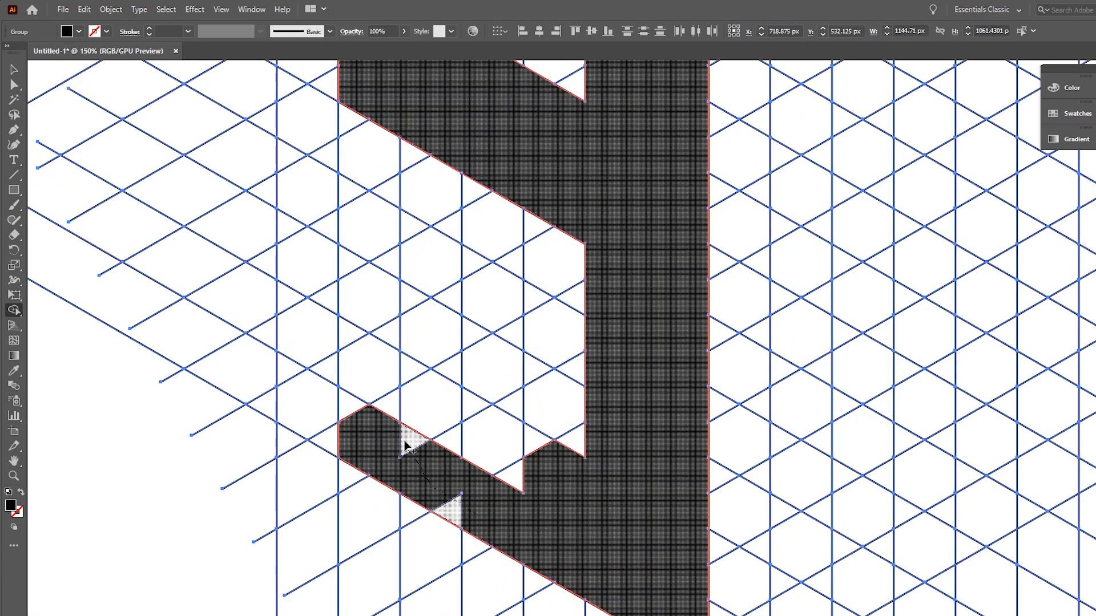
mouse_move(362, 429)
mouse_down()
mouse_move(360, 404)
mouse_move(391, 402)
mouse_move(388, 427)
mouse_move(402, 381)
mouse_move(444, 428)
mouse_move(470, 446)
mouse_move(461, 412)
mouse_move(531, 453)
mouse_up()
scroll(577, 514, down, 1)
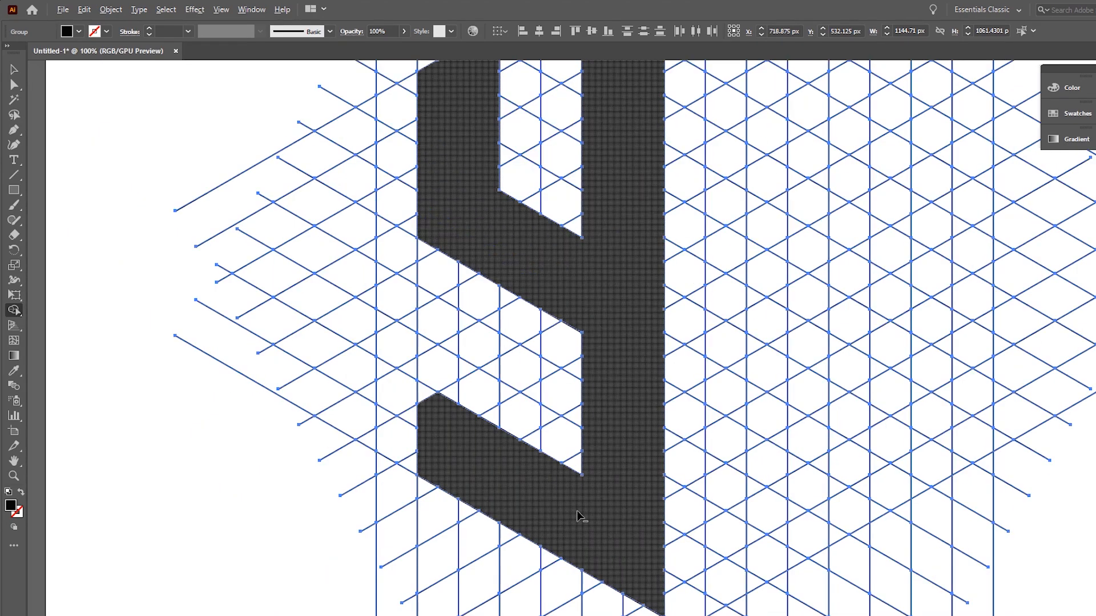
scroll(447, 428, up, 1)
scroll(506, 442, down, 3)
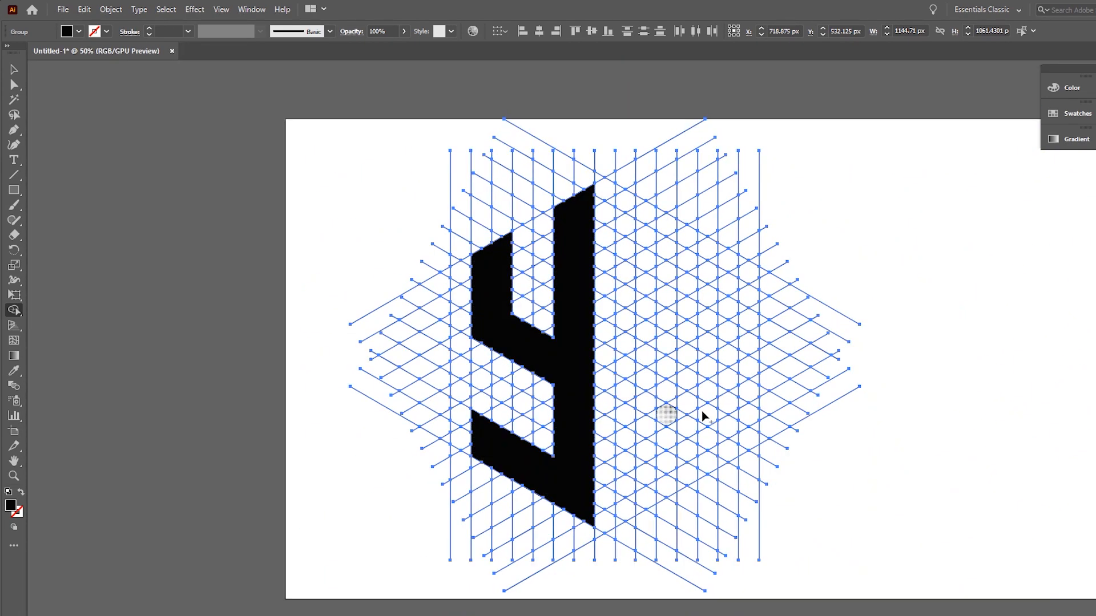
- Merge cells one column away from the Y's stem into the second letter's two-column vertical bar with slanted ends
drag(650, 214, 655, 264)
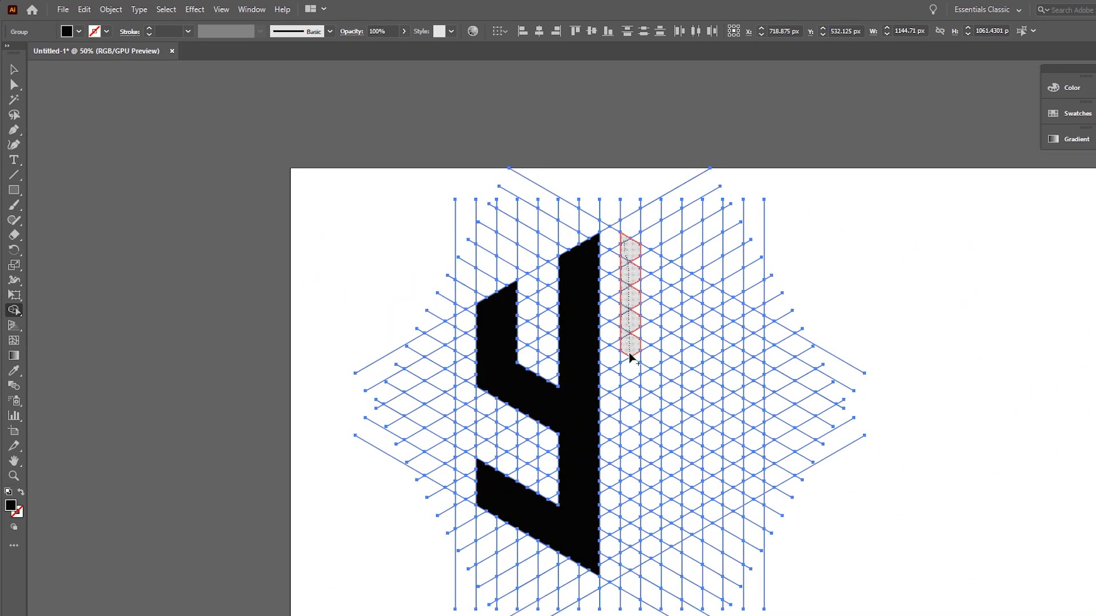
drag(629, 367, 629, 368)
scroll(660, 353, up, 3)
mouse_move(555, 429)
mouse_down()
mouse_move(617, 400)
mouse_move(631, 361)
mouse_move(628, 114)
mouse_up()
mouse_move(593, 80)
mouse_down()
mouse_move(593, 316)
mouse_move(628, 146)
mouse_up()
scroll(641, 241, down, 3)
- Start the second letter's upper diagonal by merging cells from the vertical bar down toward its outer edge
scroll(673, 170, up, 3)
mouse_move(518, 171)
mouse_down()
mouse_move(567, 218)
mouse_move(580, 289)
mouse_up()
scroll(619, 335, down, 3)
scroll(619, 335, up, 3)
drag(414, 273, 658, 430)
scroll(658, 429, down, 3)
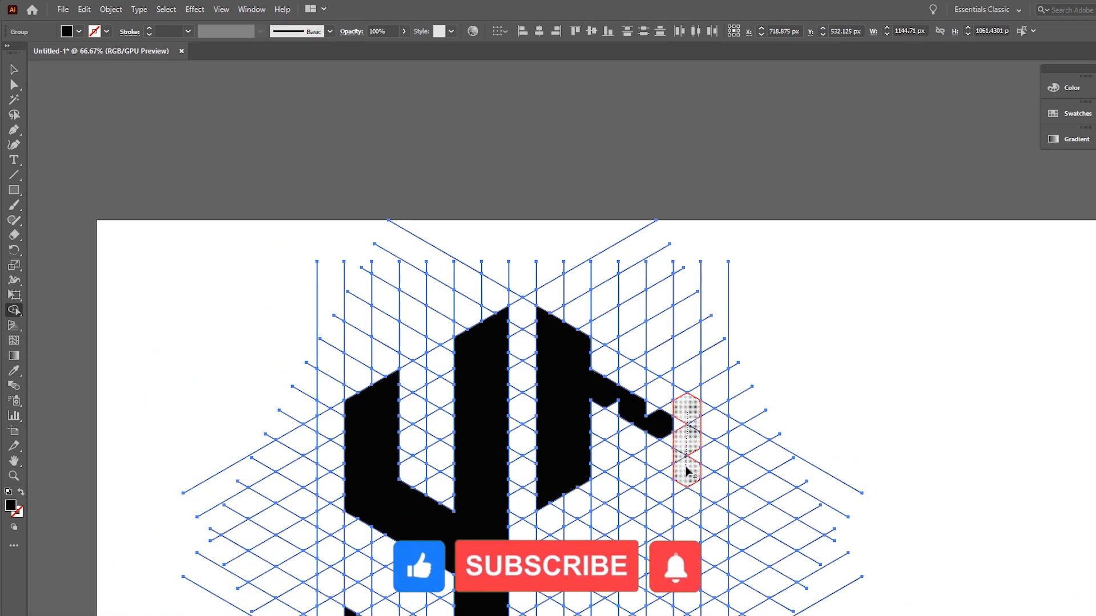
- Add the second letter's outer vertical side, widen it to two columns, and fill the gaps in the upper diagonal
drag(687, 472, 686, 471)
scroll(686, 462, up, 3)
mouse_move(692, 372)
mouse_down()
mouse_move(645, 361)
mouse_move(651, 391)
mouse_move(664, 375)
mouse_move(640, 298)
mouse_move(490, 226)
mouse_move(447, 196)
mouse_up()
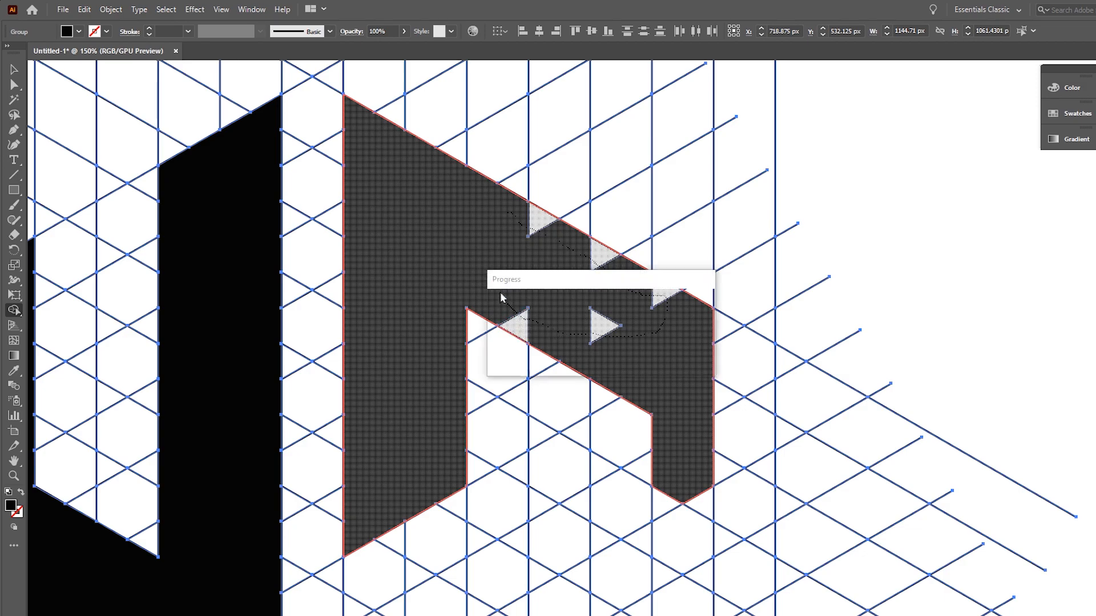
drag(500, 294, 514, 320)
scroll(588, 311, down, 2)
scroll(601, 377, up, 2)
mouse_move(591, 296)
mouse_down()
mouse_move(605, 424)
mouse_move(660, 421)
mouse_move(656, 410)
mouse_up()
- Extend the end of the Y's lower hook upward by a two-column block, leaving a one-cell gap below the diagonal arm
scroll(656, 410, down, 3)
scroll(661, 474, up, 2)
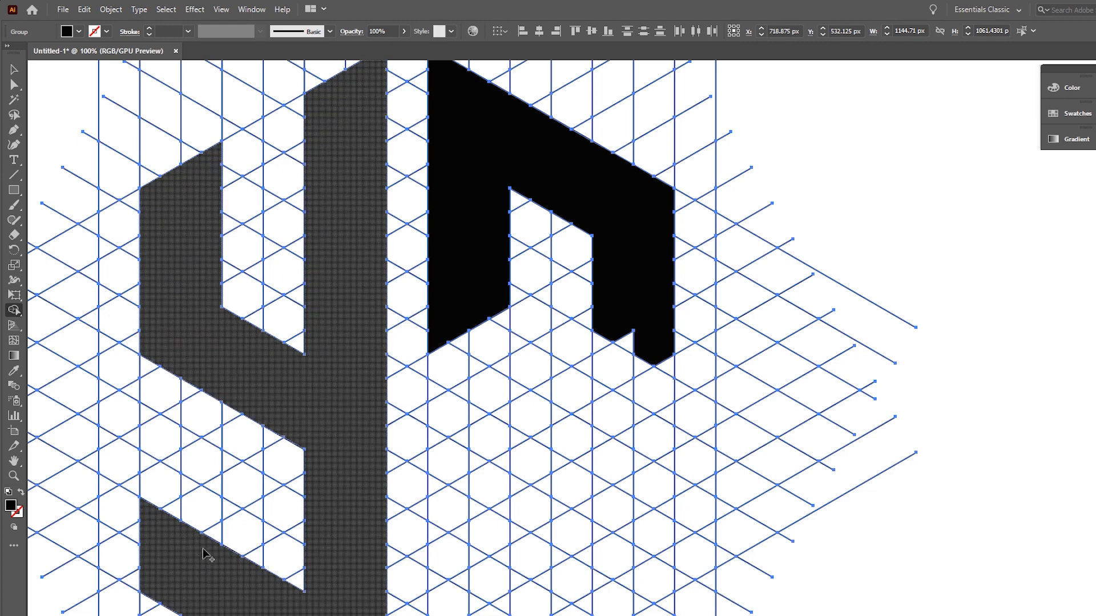
drag(205, 557, 207, 531)
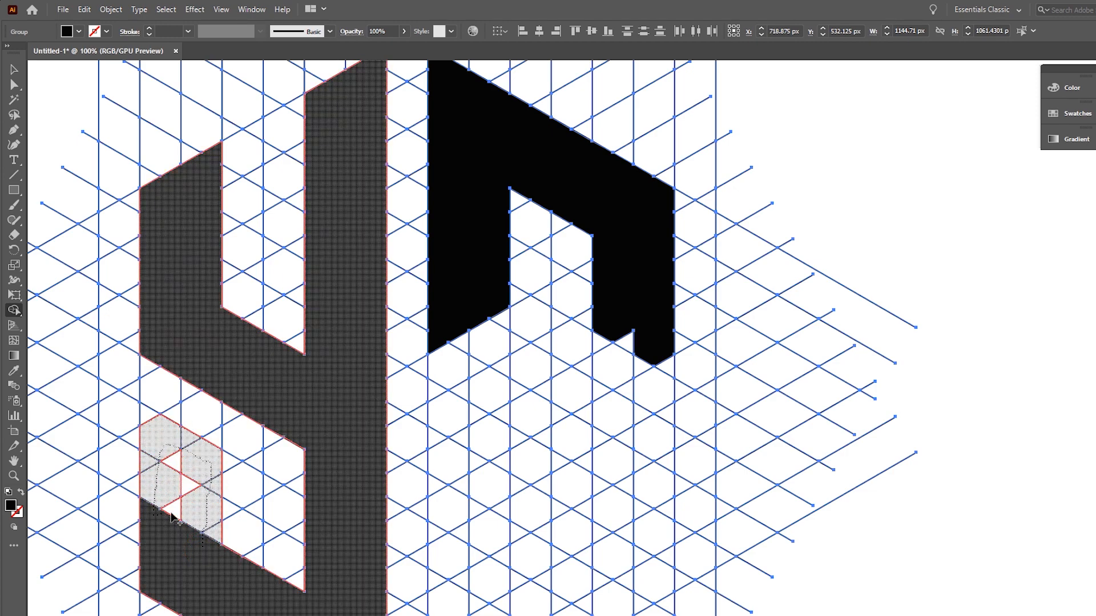
drag(148, 420, 150, 428)
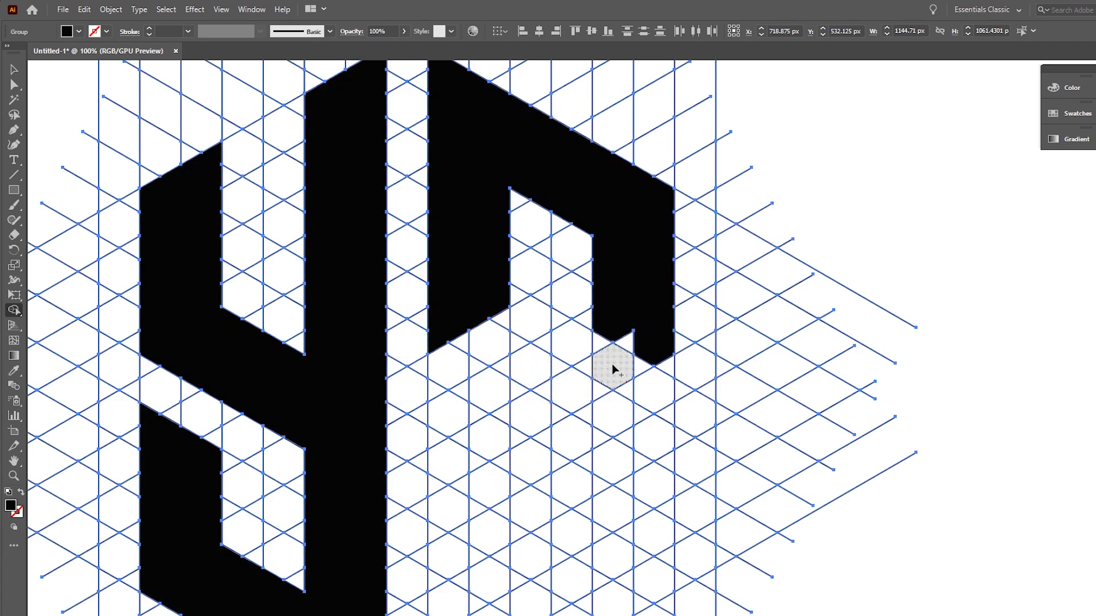
- Build the second letter's middle diagonal from the outer side down to its inner edge, filling the leftover triangles
mouse_move(599, 347)
mouse_down()
mouse_move(607, 336)
mouse_move(630, 362)
mouse_up()
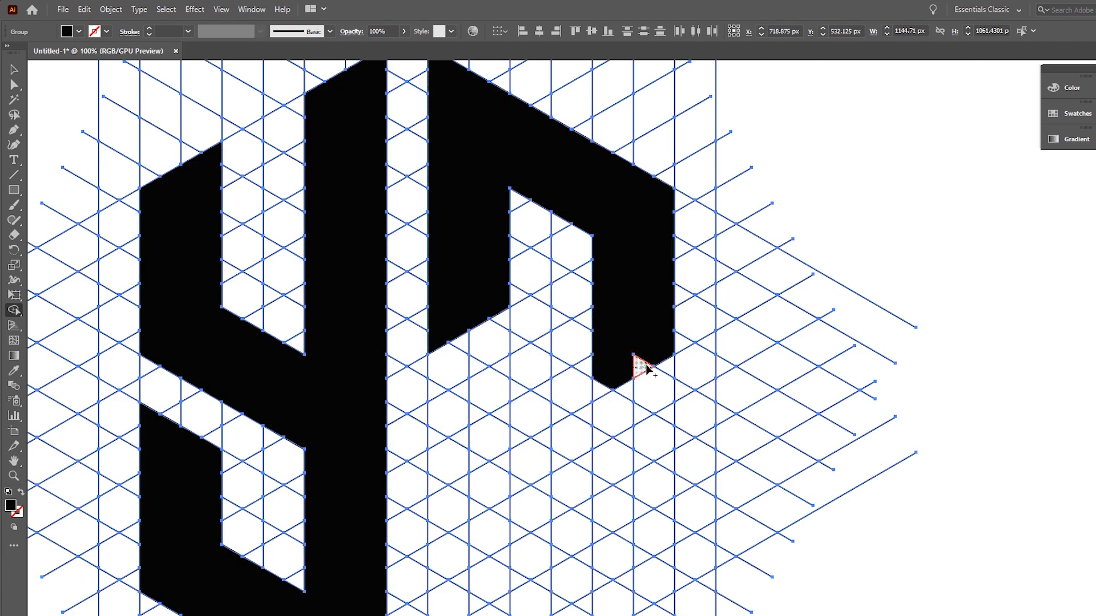
drag(599, 320, 513, 386)
mouse_move(443, 409)
mouse_down()
mouse_move(470, 452)
mouse_move(632, 363)
mouse_up()
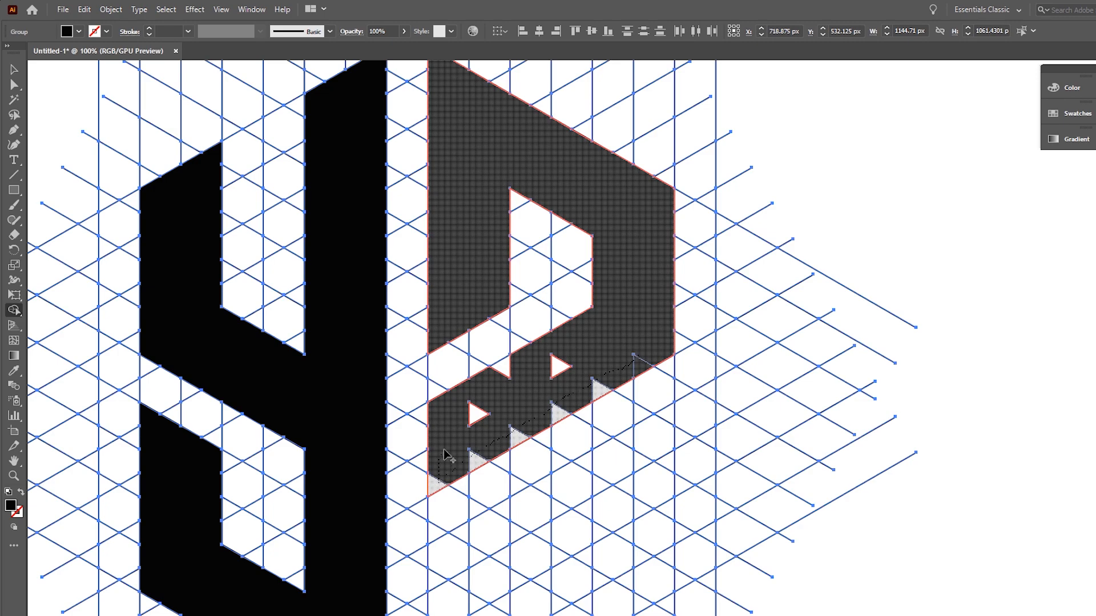
drag(574, 357, 573, 361)
- Extend the second letter downward along its inner edge as a two-column vertical bar reaching the Y's lower point
scroll(565, 354, down, 5)
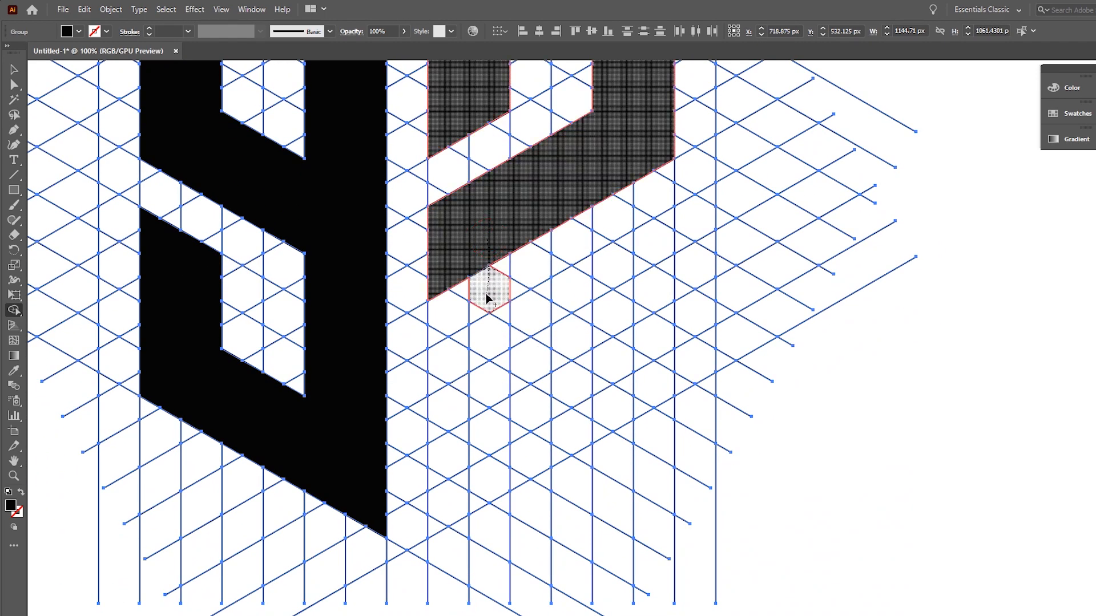
drag(487, 294, 485, 358)
mouse_move(483, 437)
mouse_down()
mouse_move(444, 504)
mouse_move(442, 308)
mouse_up()
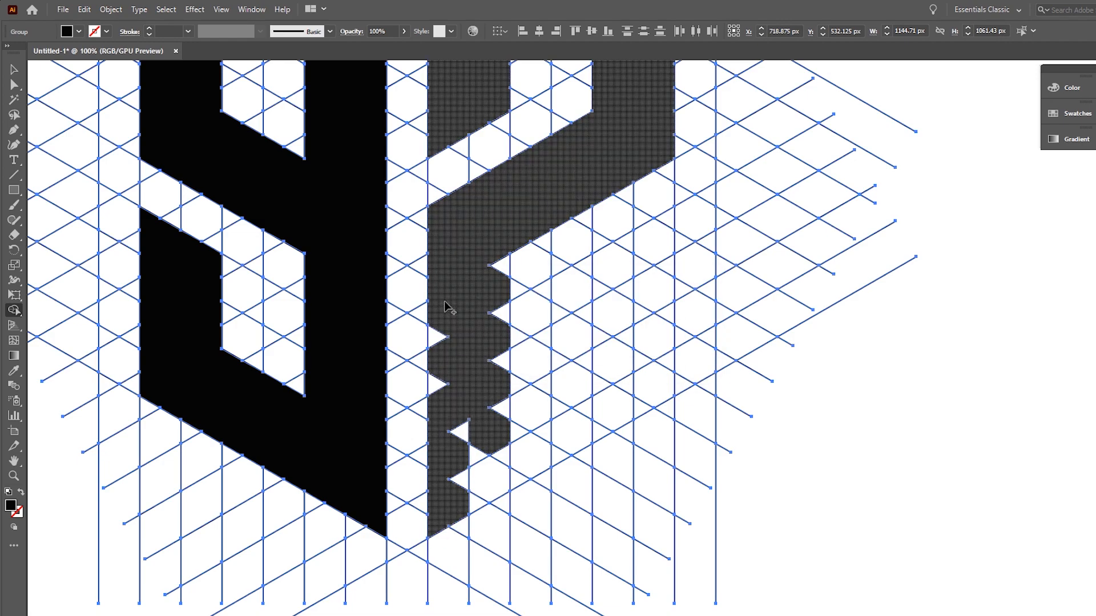
mouse_move(462, 501)
mouse_down()
mouse_move(477, 502)
mouse_move(489, 439)
mouse_up()
drag(503, 299, 498, 247)
- Build the second letter's bottom diagonal from the lower bar out to its outer edge and fill the gaps inside it
drag(495, 431, 539, 413)
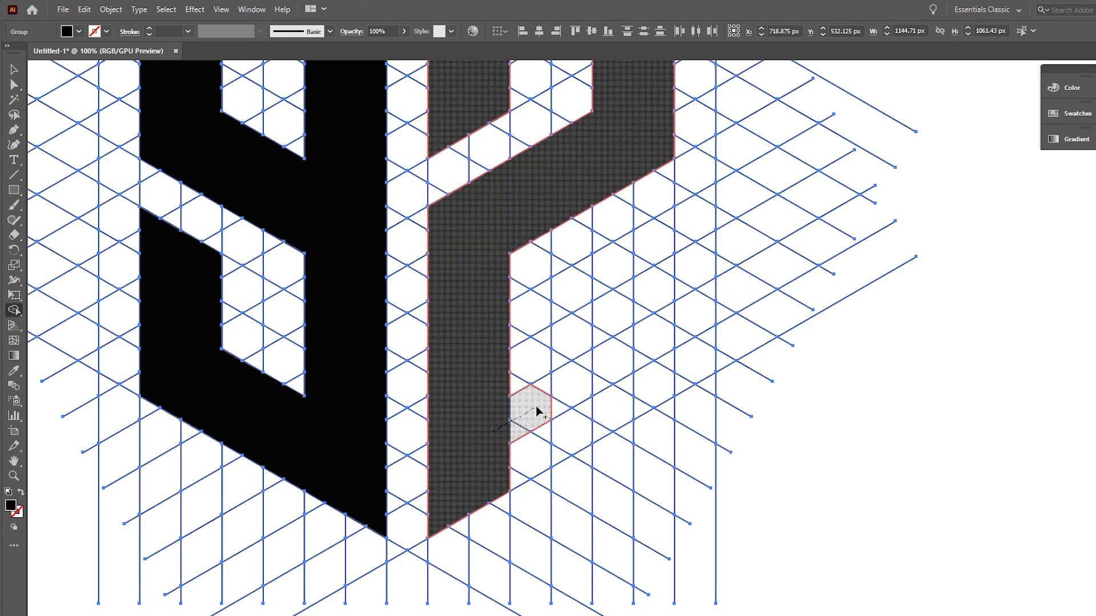
mouse_move(662, 334)
mouse_down()
mouse_move(662, 377)
mouse_move(502, 484)
mouse_up()
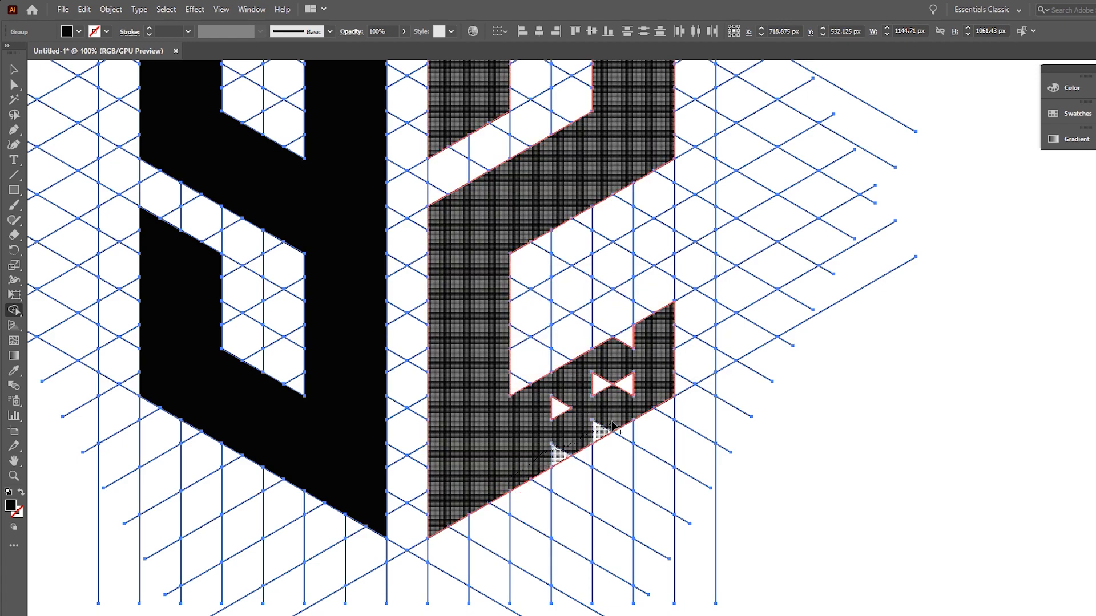
drag(599, 392, 559, 409)
drag(604, 365, 631, 339)
drag(615, 329, 580, 414)
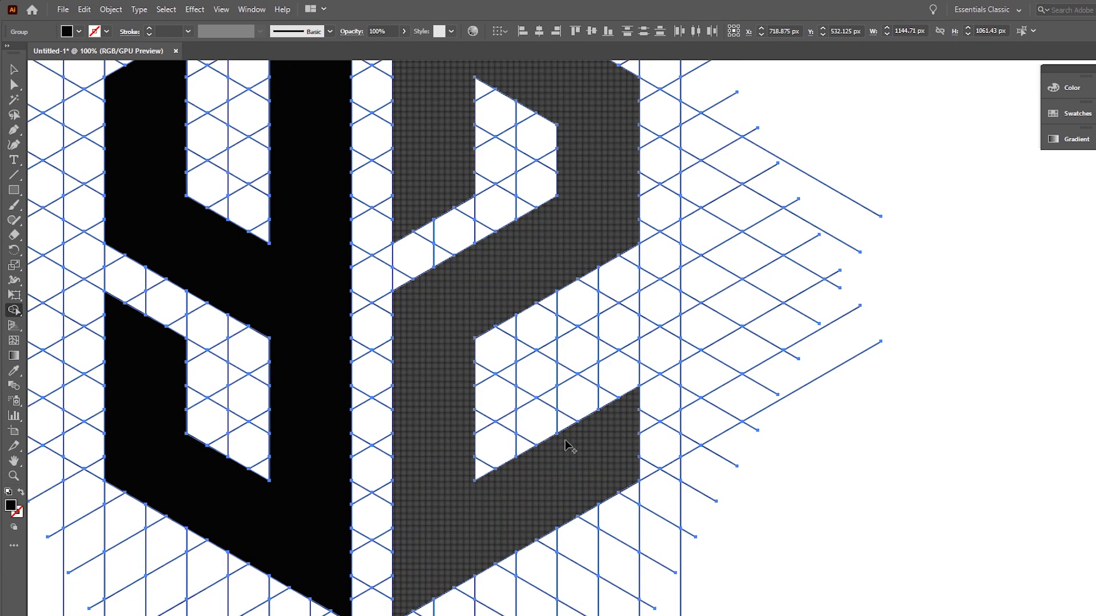
- Extend the outer end of the second letter's bottom diagonal upward by a two-column block mirroring the Y's lower hook
drag(565, 427, 585, 357)
mouse_move(617, 322)
mouse_down()
mouse_move(634, 306)
mouse_move(622, 380)
mouse_up()
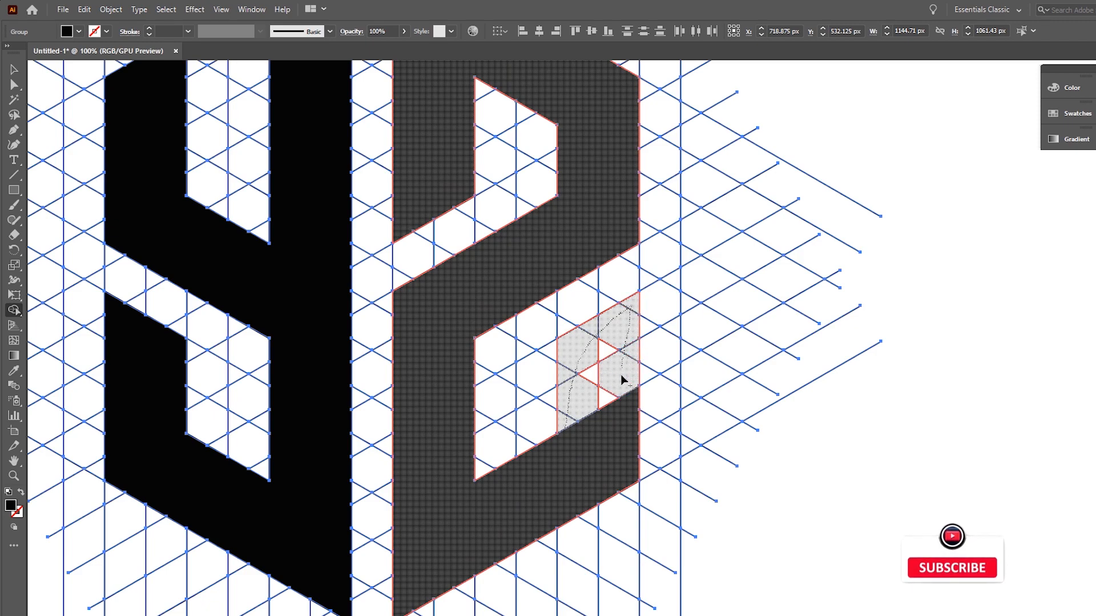
mouse_move(618, 428)
mouse_down()
mouse_move(645, 433)
mouse_move(626, 476)
mouse_up()
- Merge the adjoining grid cells into triangular points at the outer corners of both letters
scroll(625, 475, down, 2)
scroll(634, 314, up, 2)
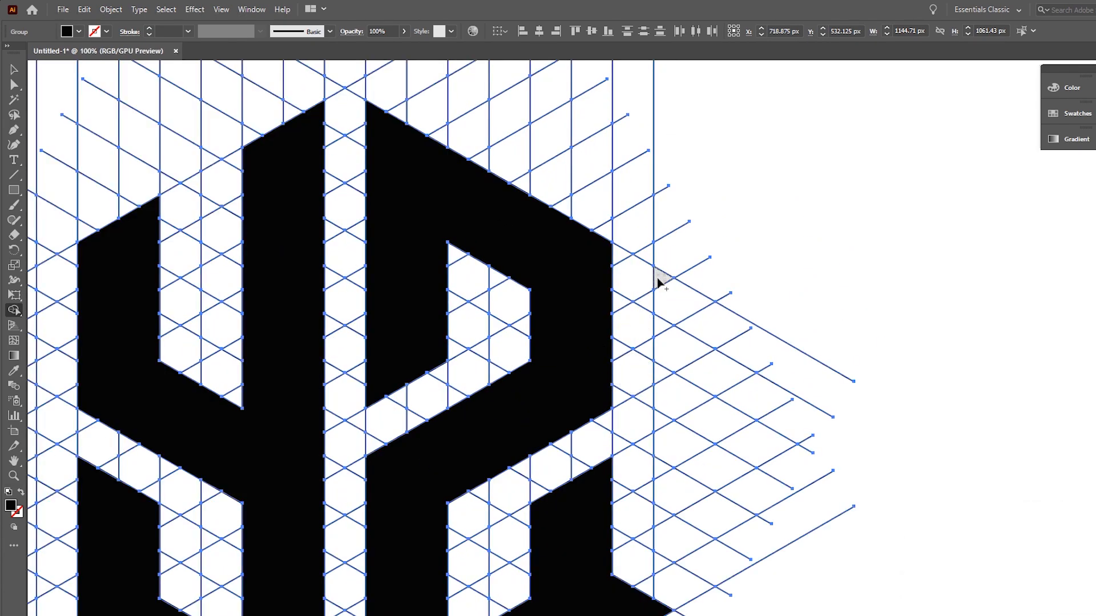
mouse_move(651, 279)
mouse_down()
mouse_move(611, 265)
mouse_move(627, 293)
mouse_up()
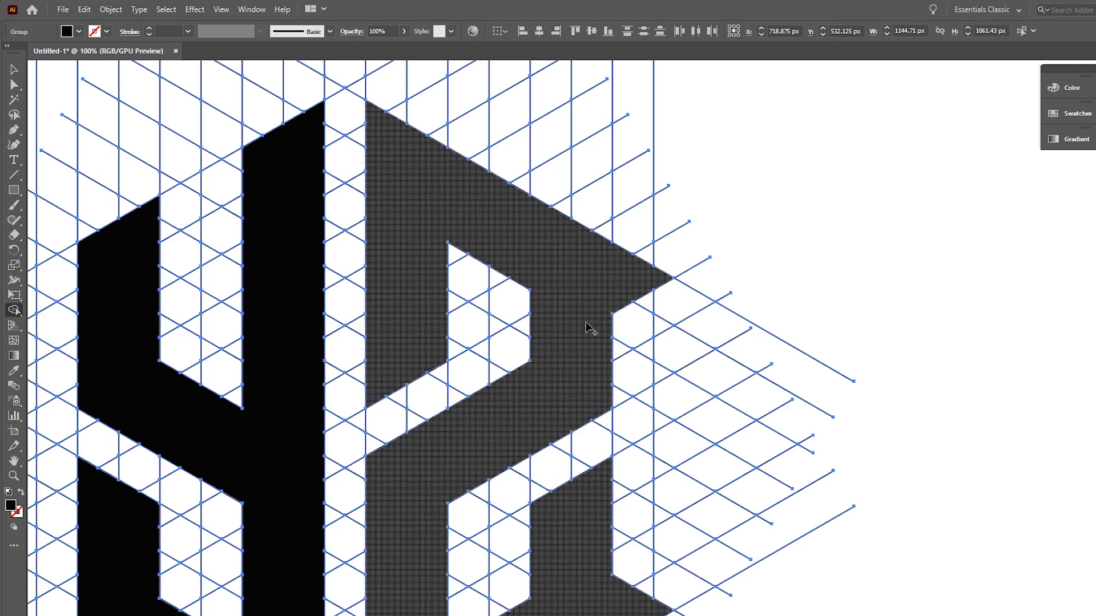
scroll(587, 328, down, 2)
scroll(416, 345, up, 2)
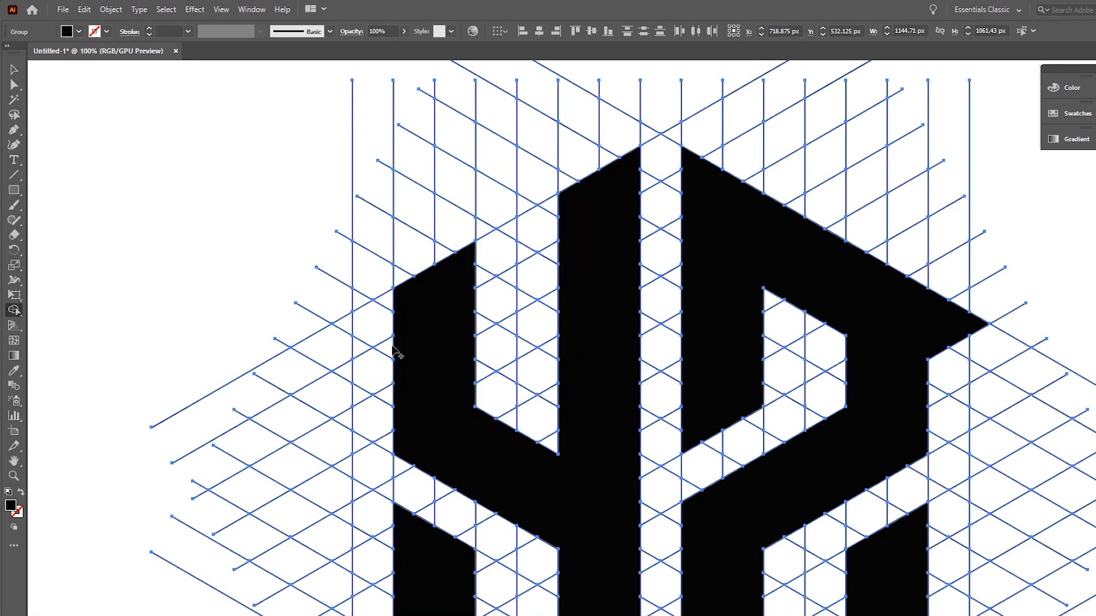
drag(392, 351, 343, 323)
drag(431, 306, 490, 115)
mouse_move(456, 499)
mouse_down()
mouse_move(429, 462)
mouse_move(446, 457)
mouse_up()
scroll(457, 463, down, 2)
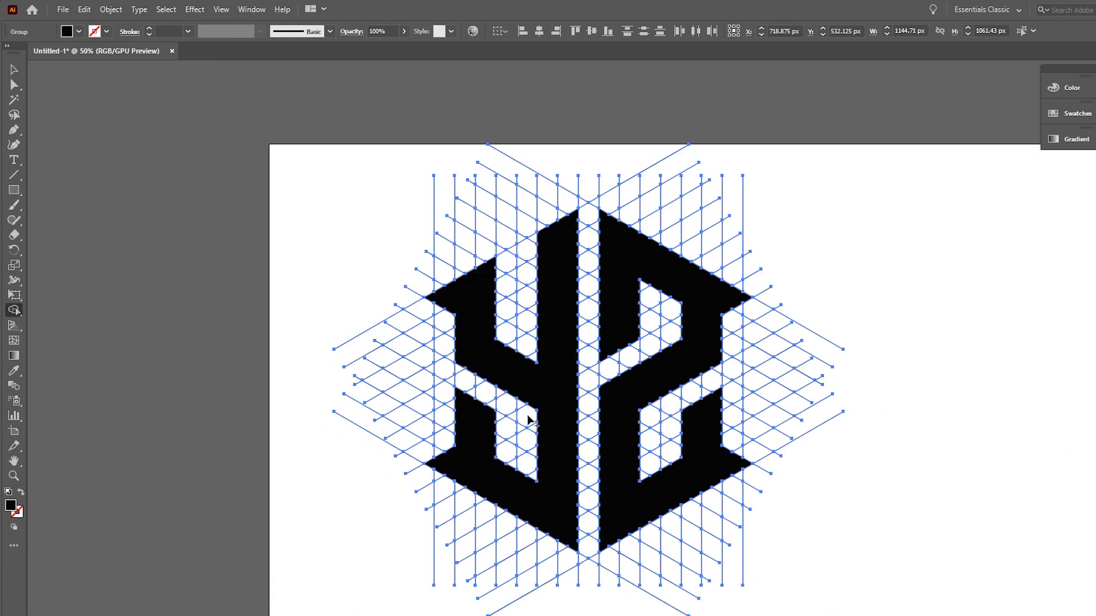
- Select the group containing the letters and grid lines, ungroup it, and clear the selection
click(14, 70)
click(175, 277)
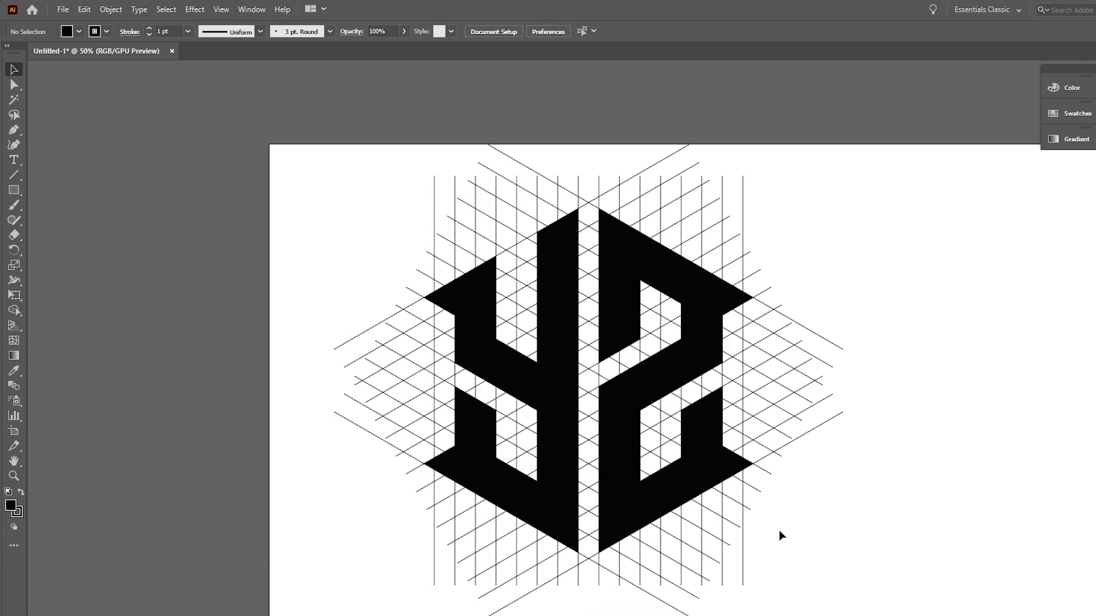
click(623, 490)
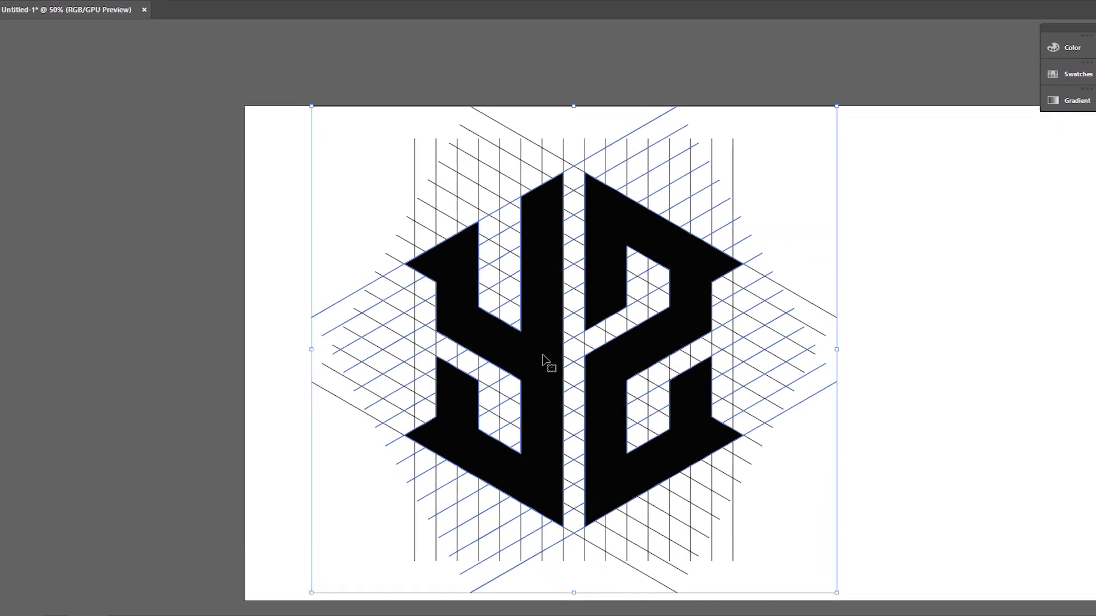
right_click(568, 361)
click(594, 393)
click(883, 410)
- Move both black letter shapes together off the grid and delete the leftover grid lines
click(671, 348)
shift+click(513, 284)
drag(509, 283, 981, 294)
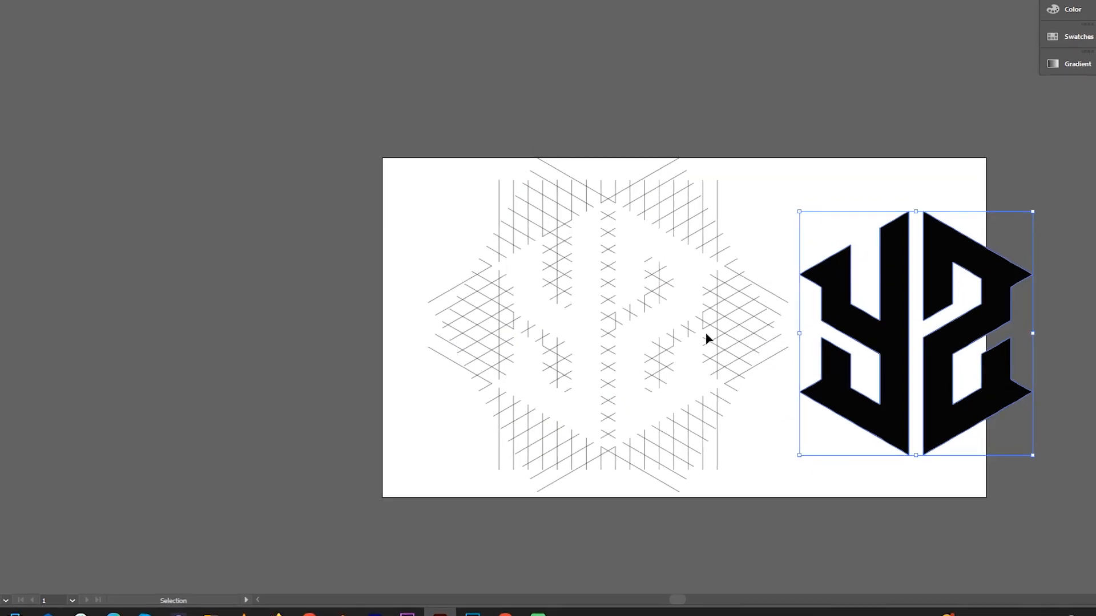
drag(802, 570, 802, 570)
key(Delete)
- Move both letter shapes together to the artboard's centre at X 960 px, Y 540 px, and deselect them
drag(707, 244, 1076, 546)
drag(943, 436, 722, 430)
scroll(846, 418, up, 2)
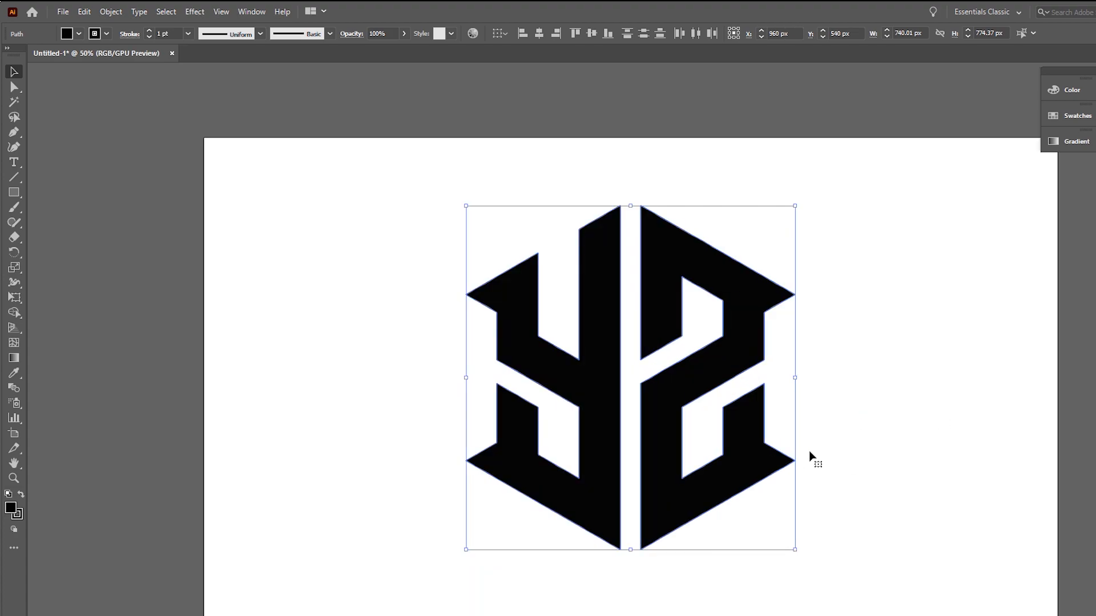
click(897, 391)
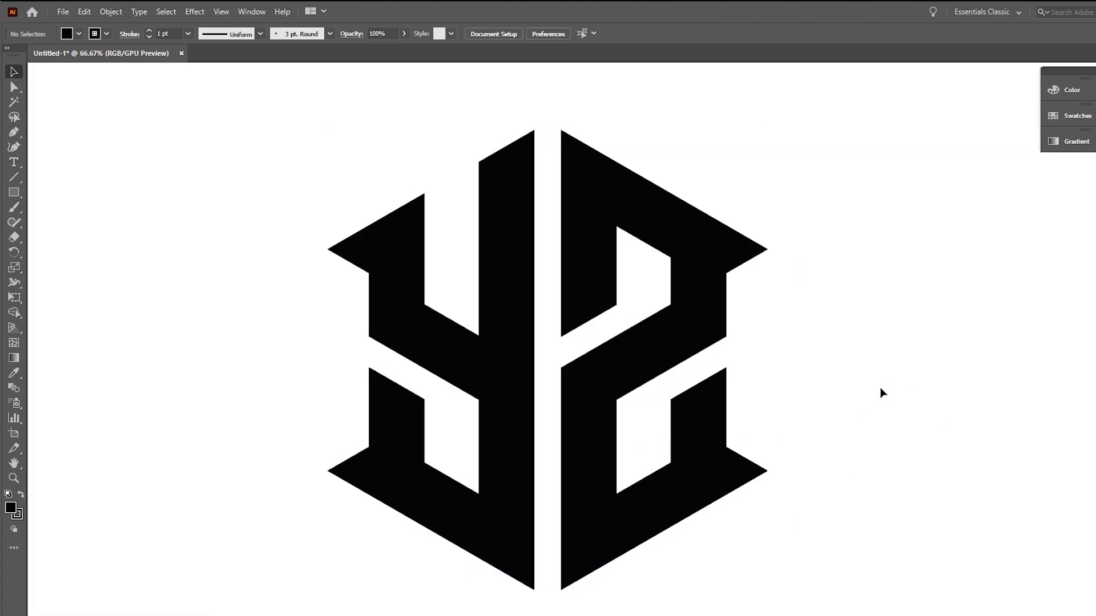